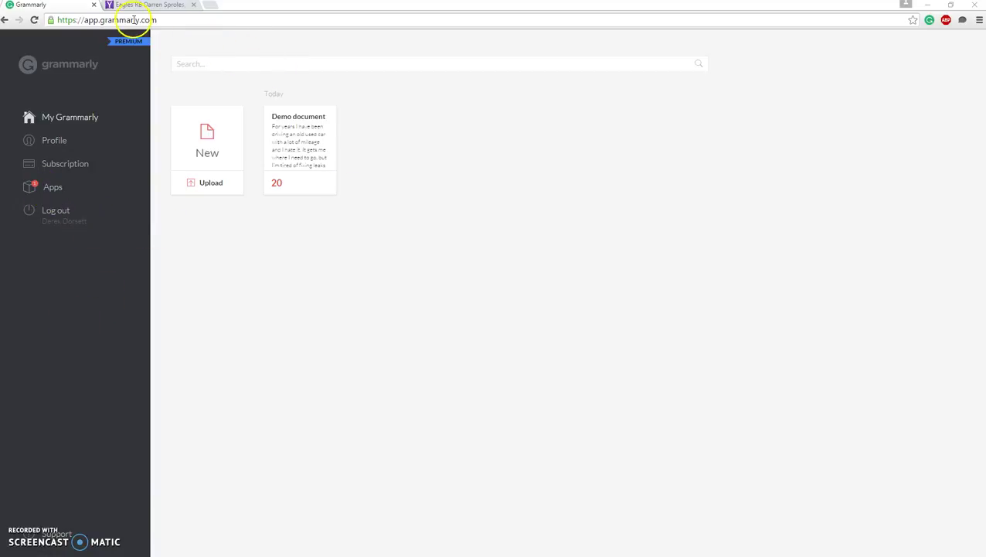
Browse Grammarly's apps list, then go to the Yahoo Sports article with the drafted comment
left_click(56, 191)
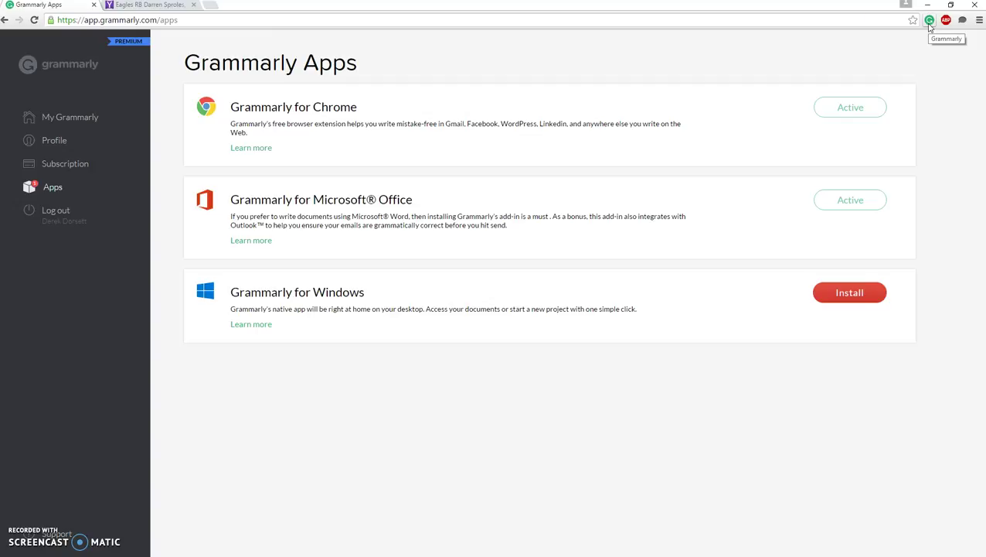
left_click(155, 6)
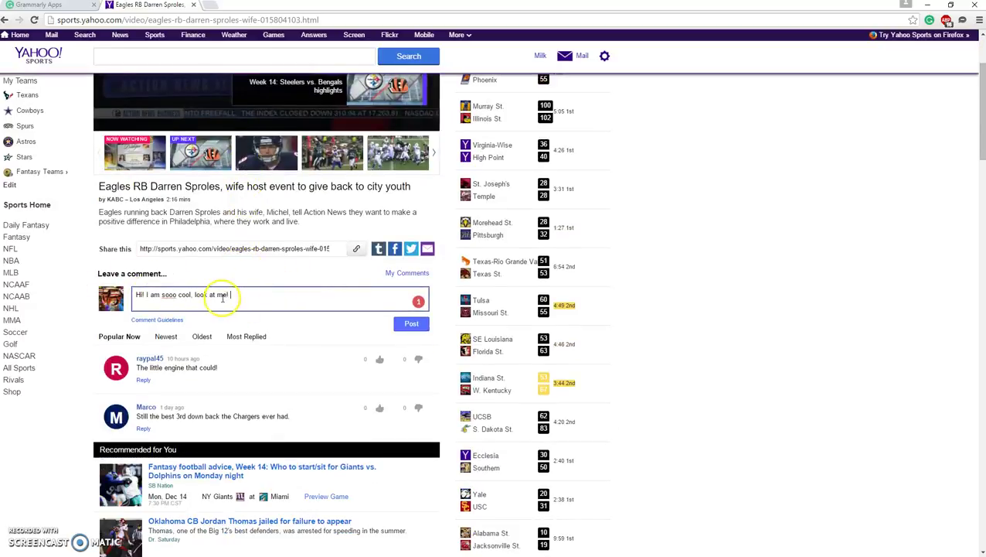
Replace the period after 'cool' with a comma in the comment
left_click(191, 295)
key("BackSpace")
type(",")
left_click(300, 301)
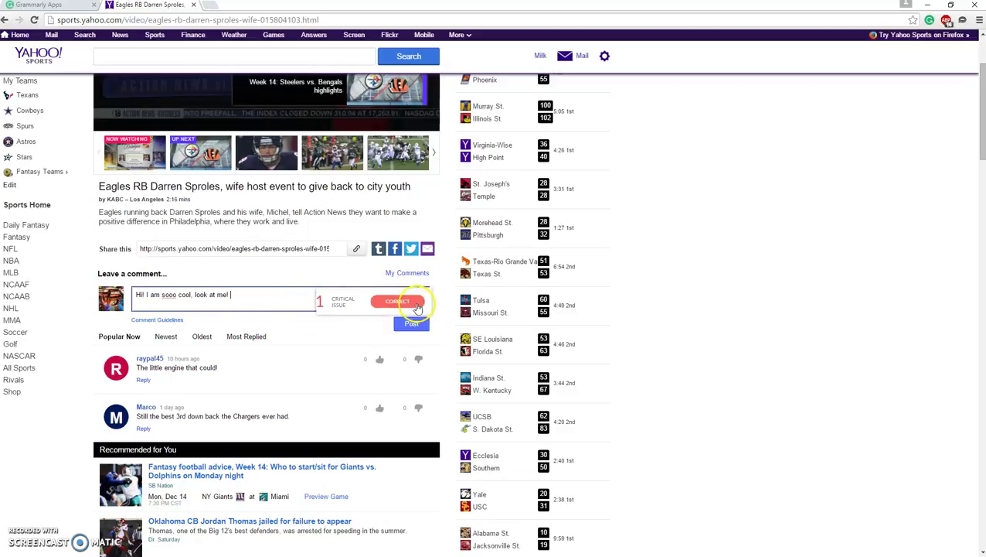
Accept Grammarly's 'sooo → so' correction in the full editor and return to the article
left_click(409, 303)
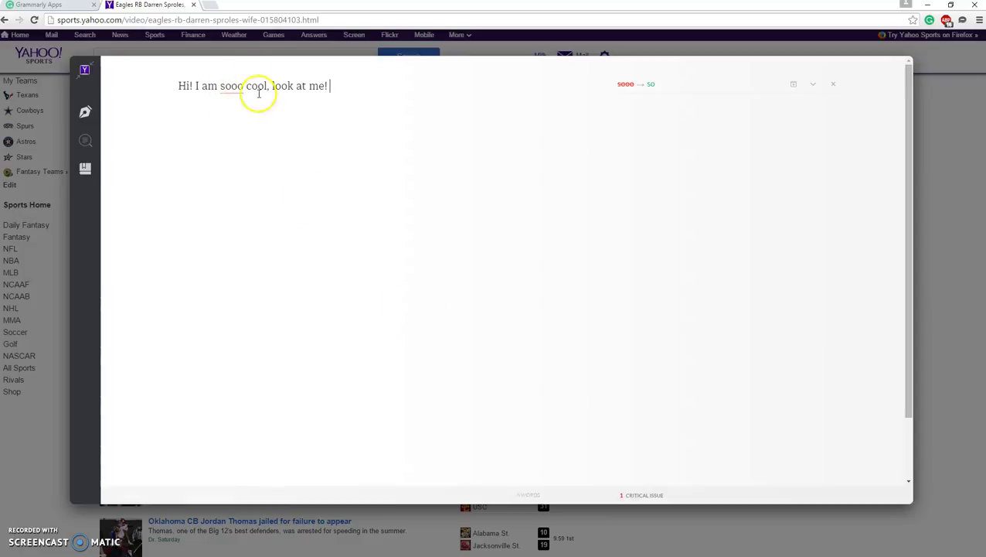
left_click(656, 87)
left_click(86, 70)
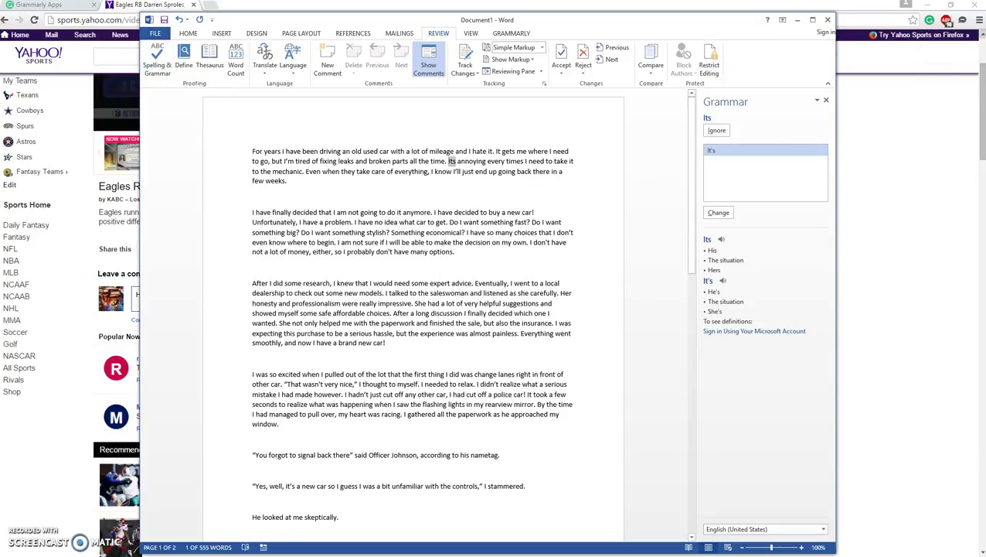
Maximize Word and accept the 'Its → It's' correction, completing the spelling and grammar check
left_click(812, 19)
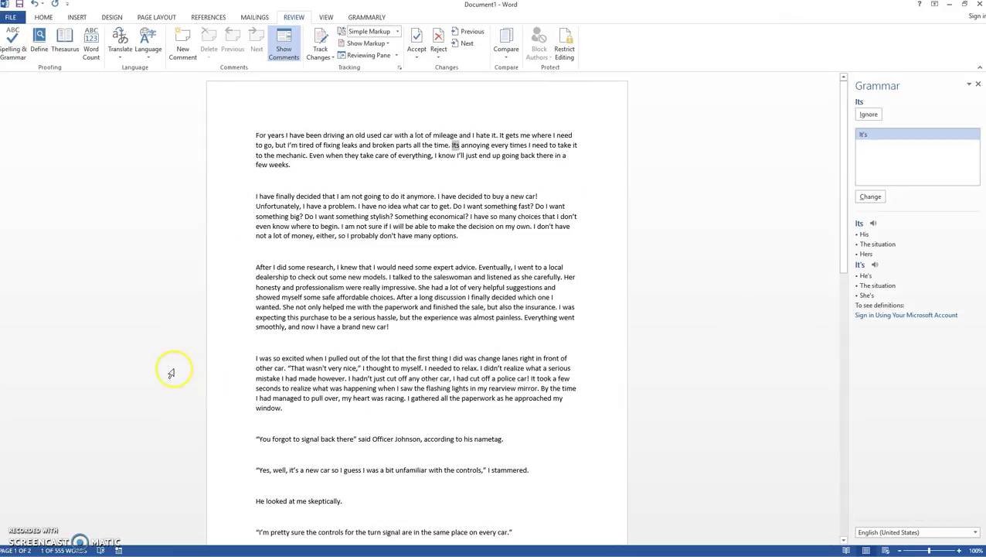
scroll(163, 374, "down", 2)
scroll(164, 375, "up", 2)
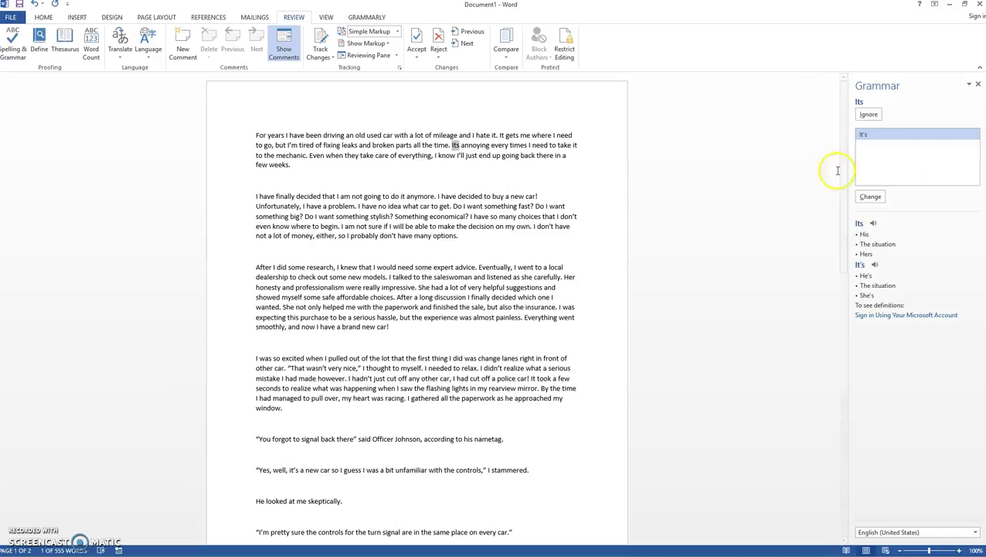
left_click(878, 201)
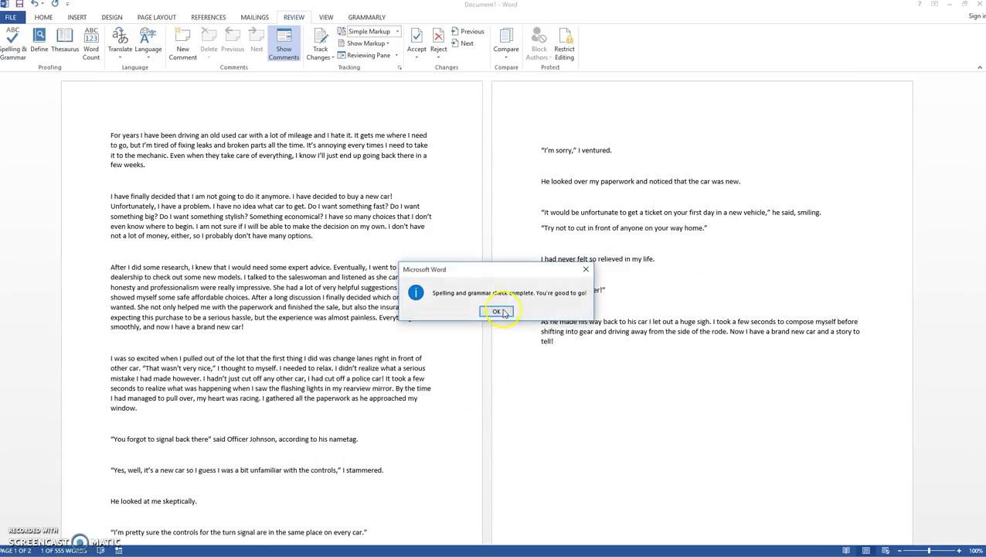
left_click(497, 311)
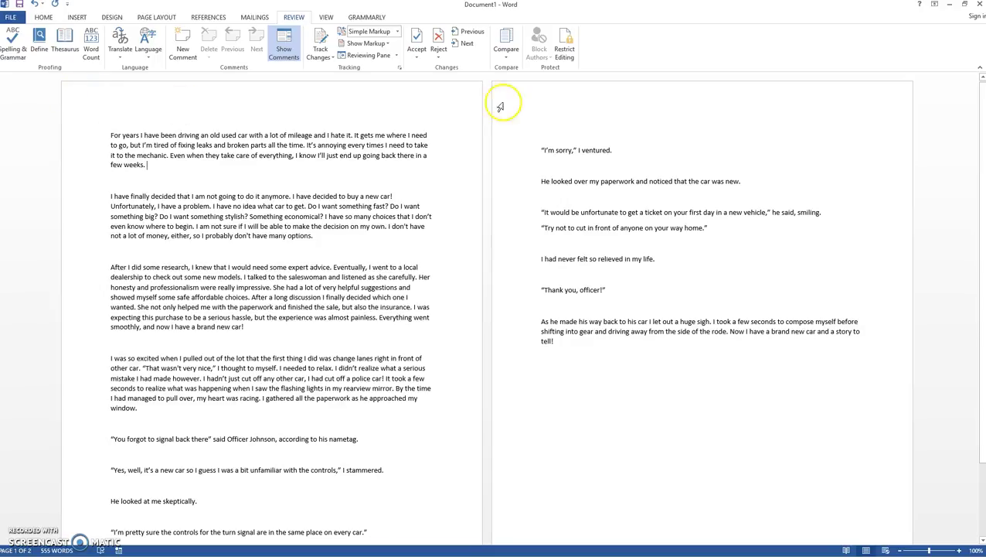
left_click(39, 18)
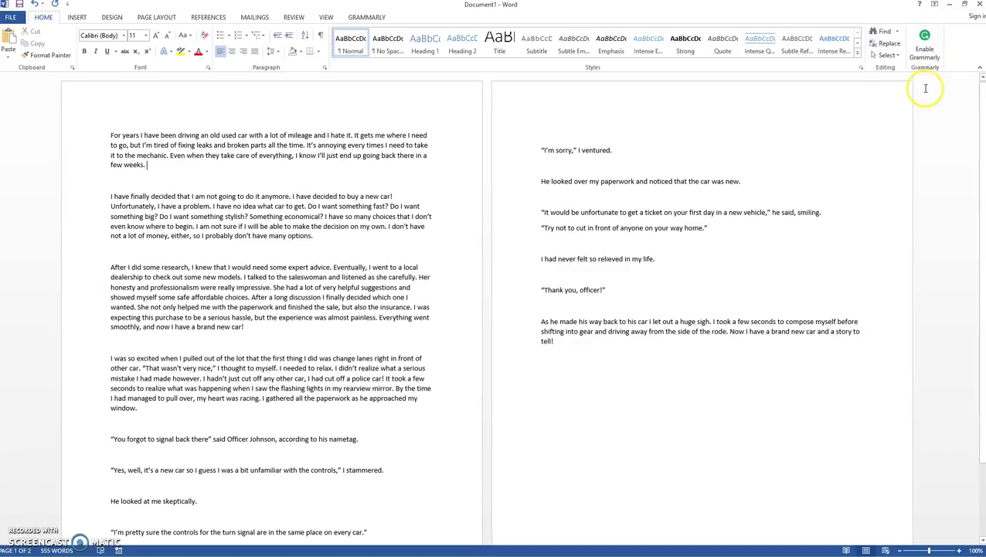
Enable Grammarly and browse the document types, keeping General (default)
left_click(927, 48)
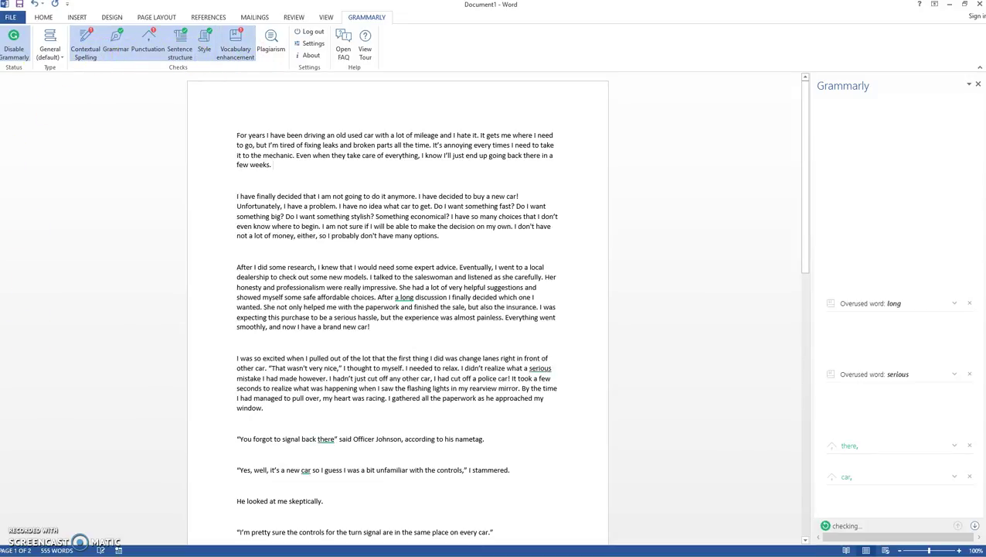
left_click(53, 61)
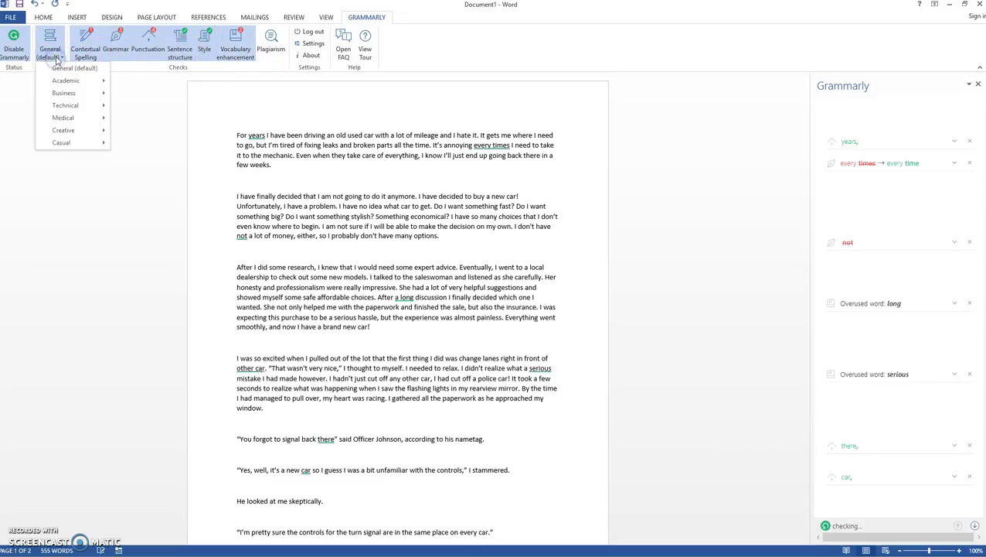
mouse_move(73, 82)
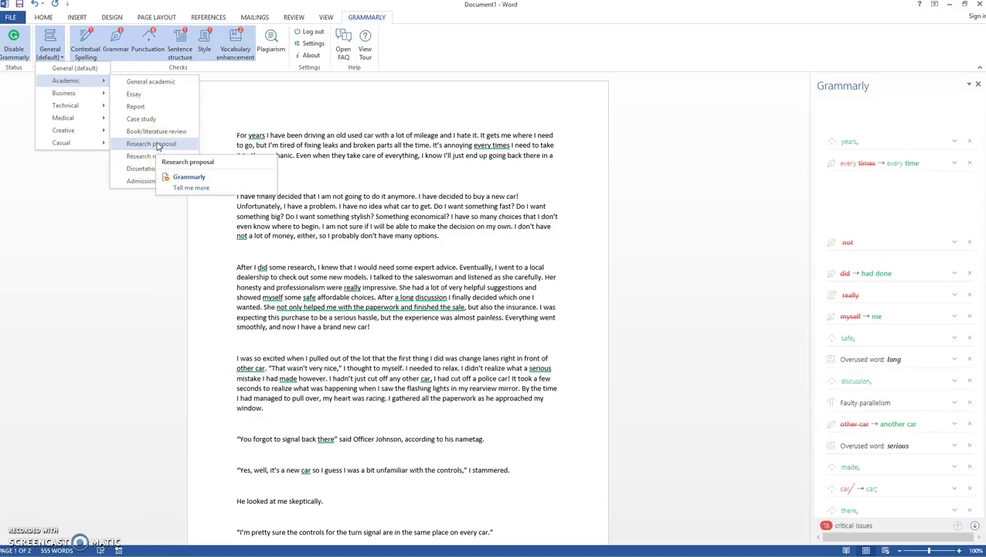
left_click(110, 281)
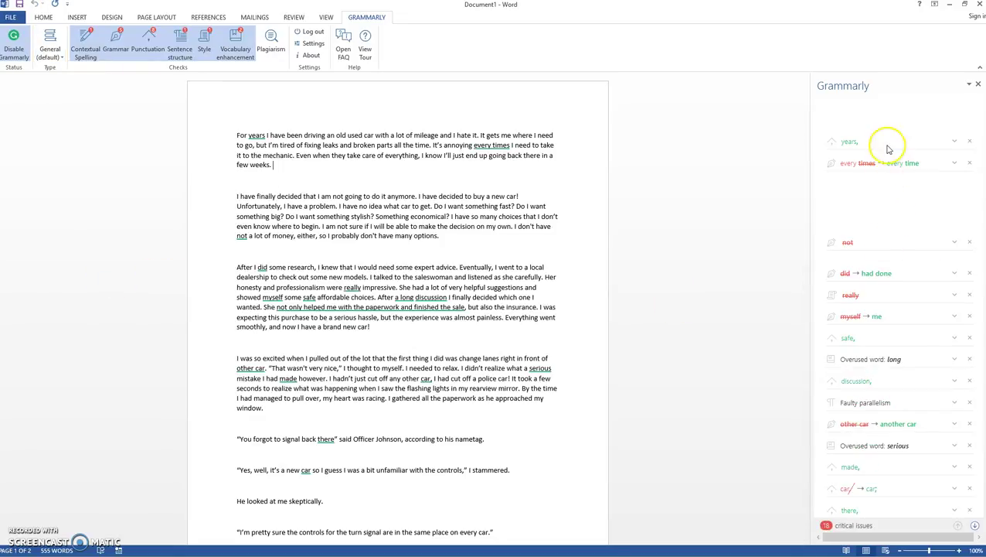
Accept Grammarly fixes: semicolon after car, 'another car', commas after discussion and safe, 'had done'
scroll(885, 163, "down", 3)
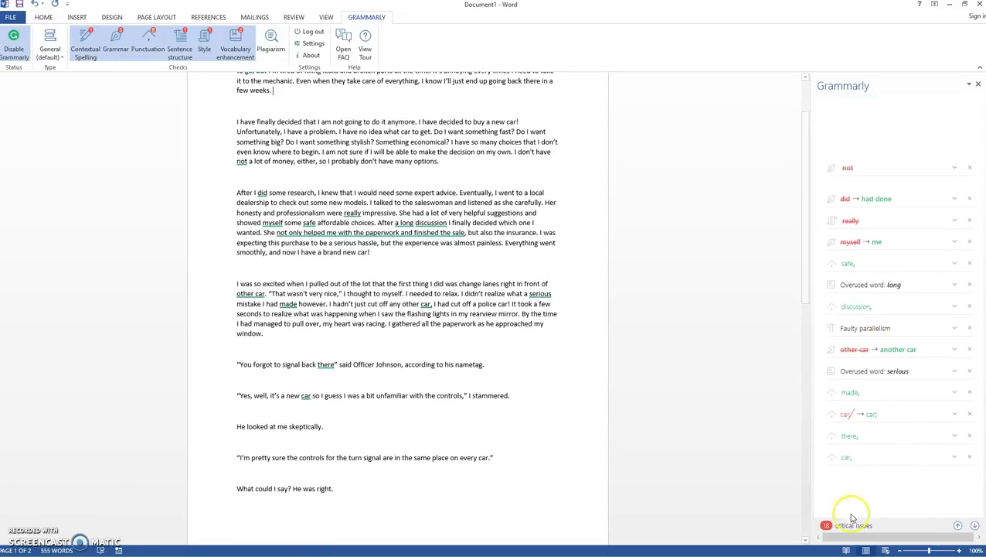
scroll(913, 482, "up", 1)
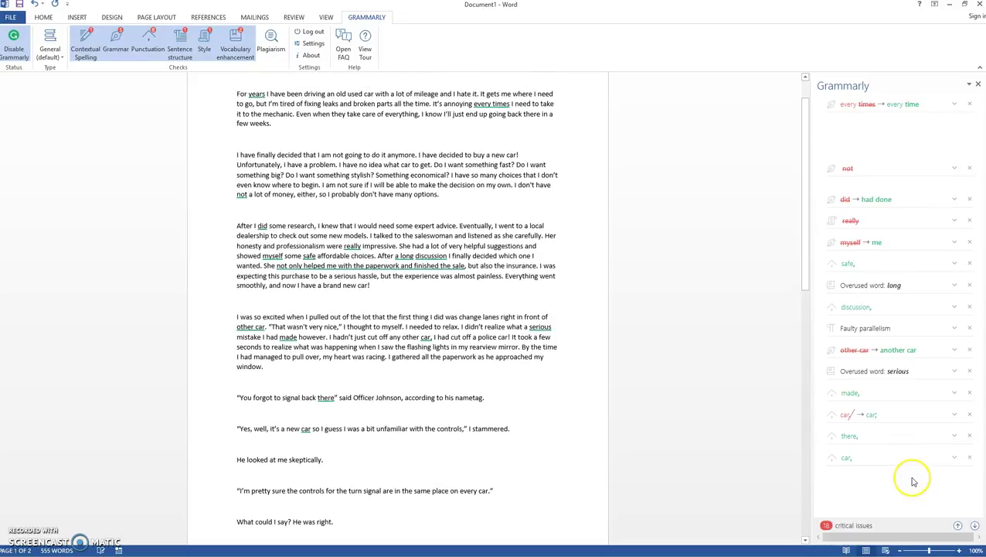
left_click(871, 448)
left_click(891, 382)
left_click(866, 340)
left_click(848, 298)
left_click(881, 231)
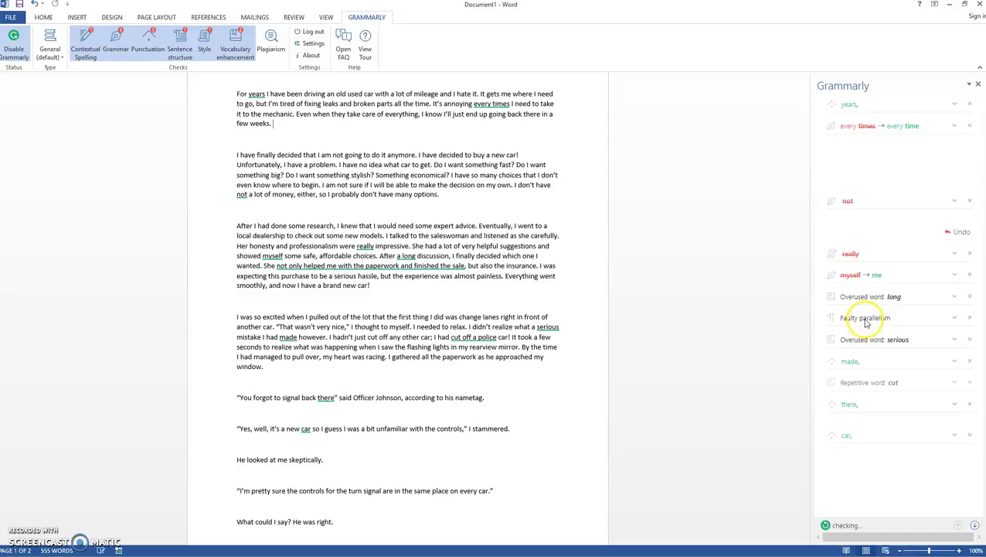
Read the faulty parallelism explanation and ignore that warning
left_click(865, 320)
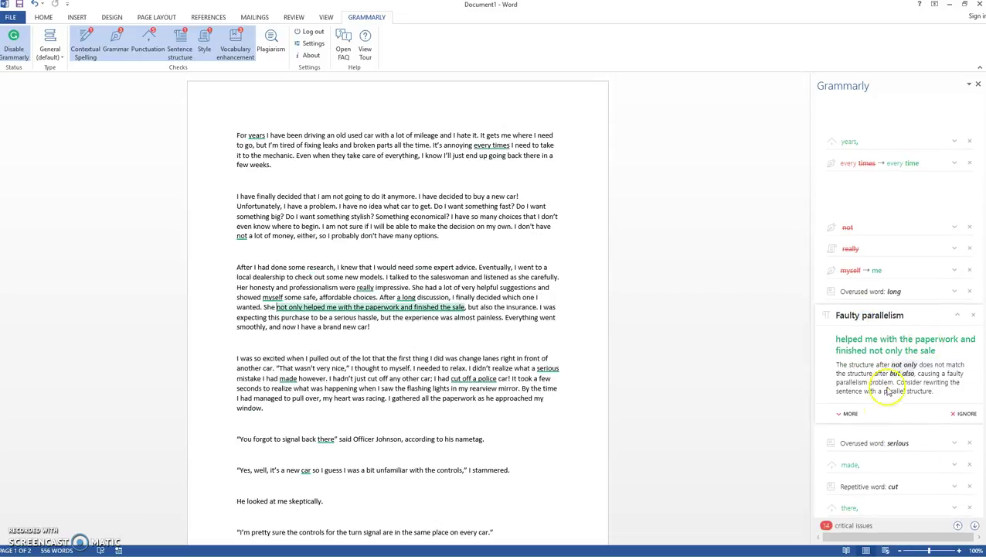
left_click(847, 413)
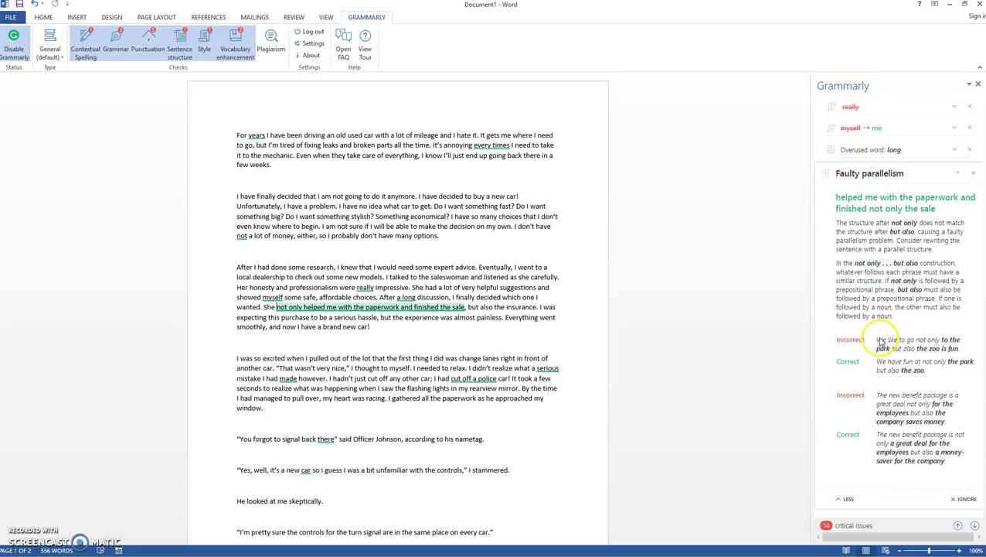
left_click(974, 501)
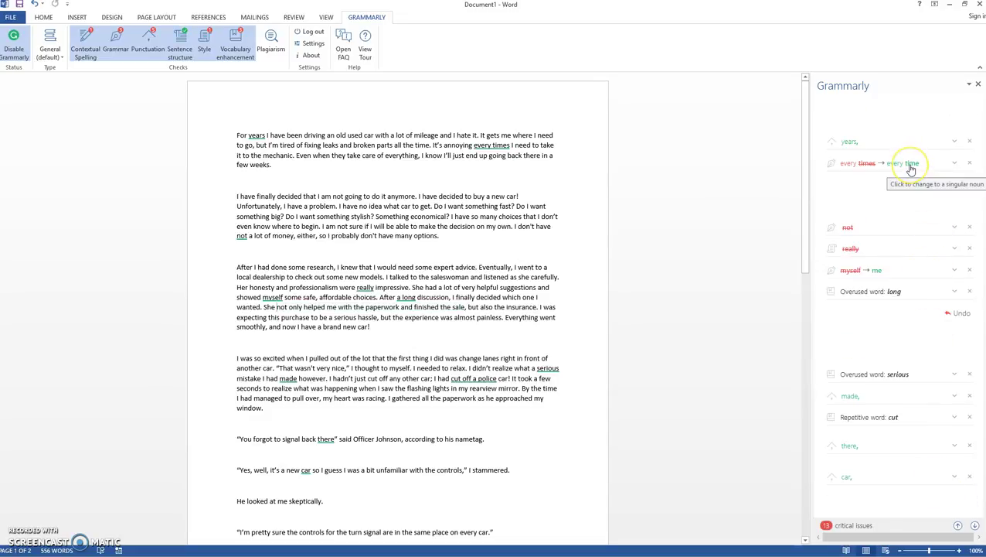
Accept 'every times → every time' and toggle Vocabulary enhancement and Style checks off and on
left_click(911, 168)
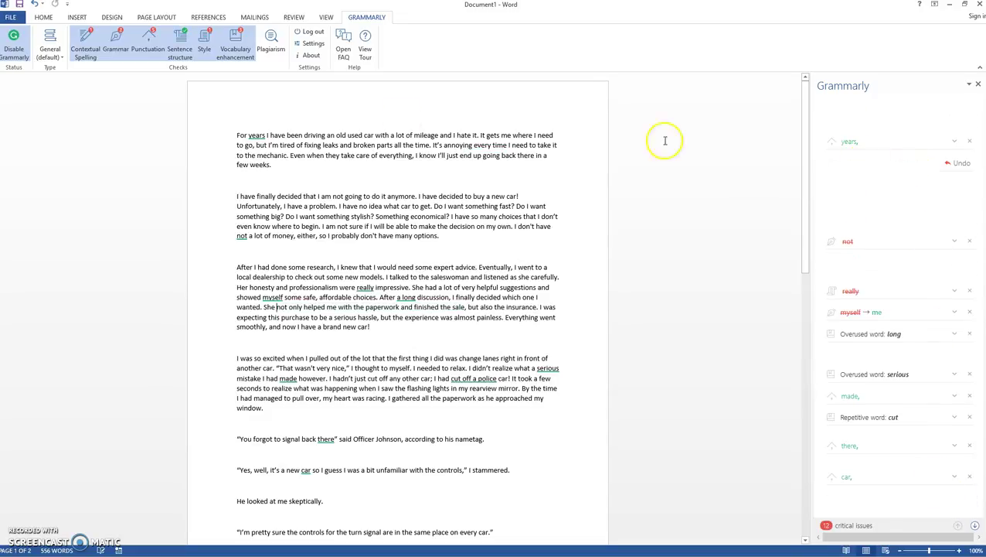
left_click(236, 45)
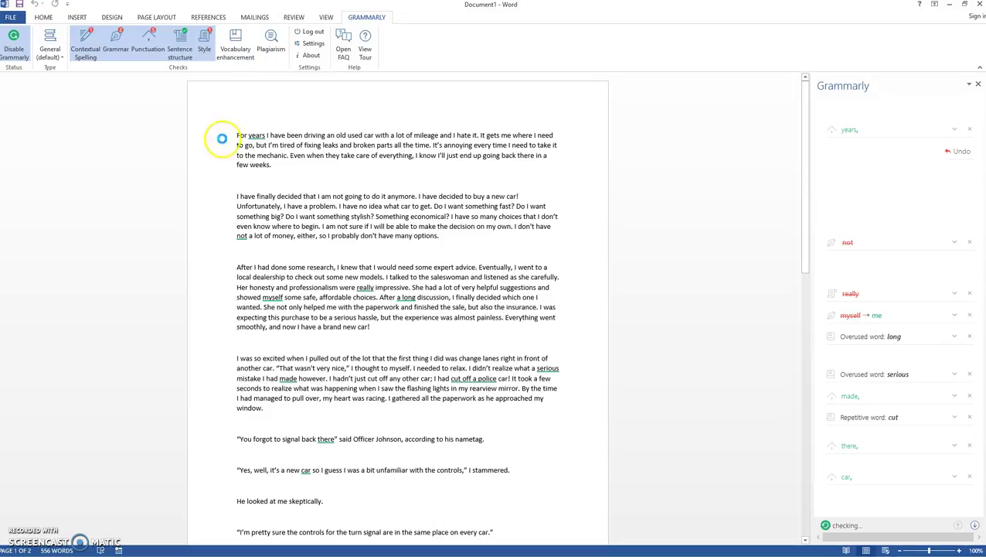
left_click(198, 49)
left_click(203, 47)
left_click(236, 45)
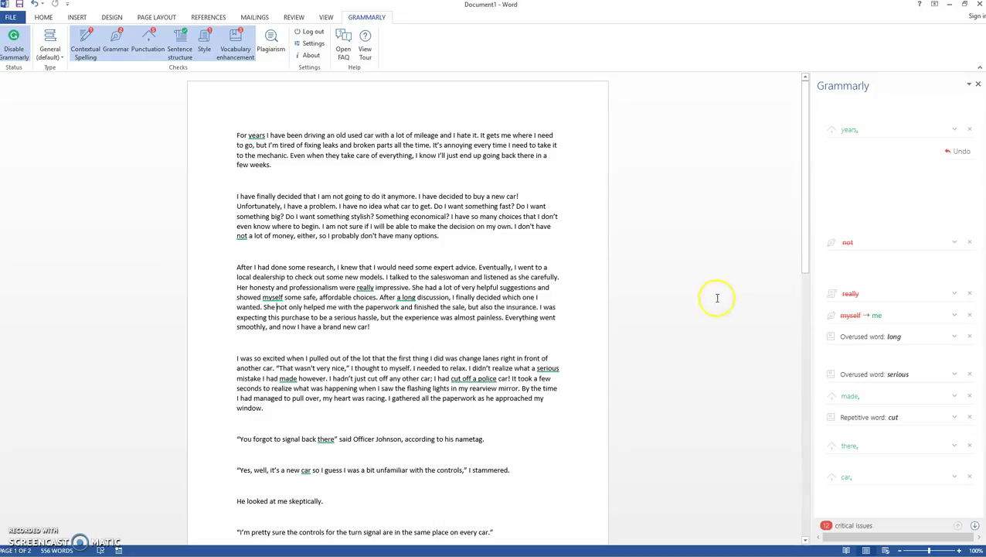
Swap overused 'serious' for the synonym 'grave', then disable Grammarly from the HOME tab
left_click(874, 379)
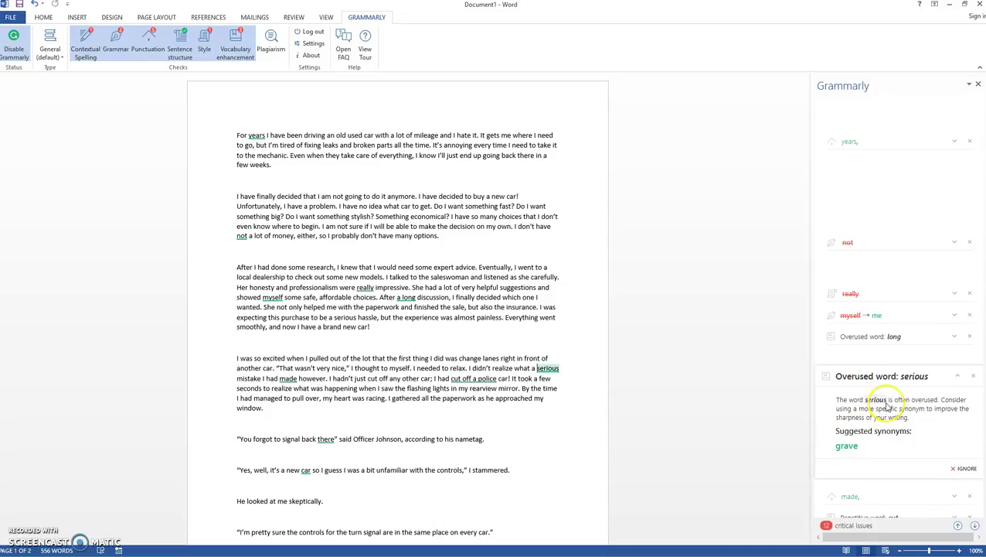
left_click(848, 446)
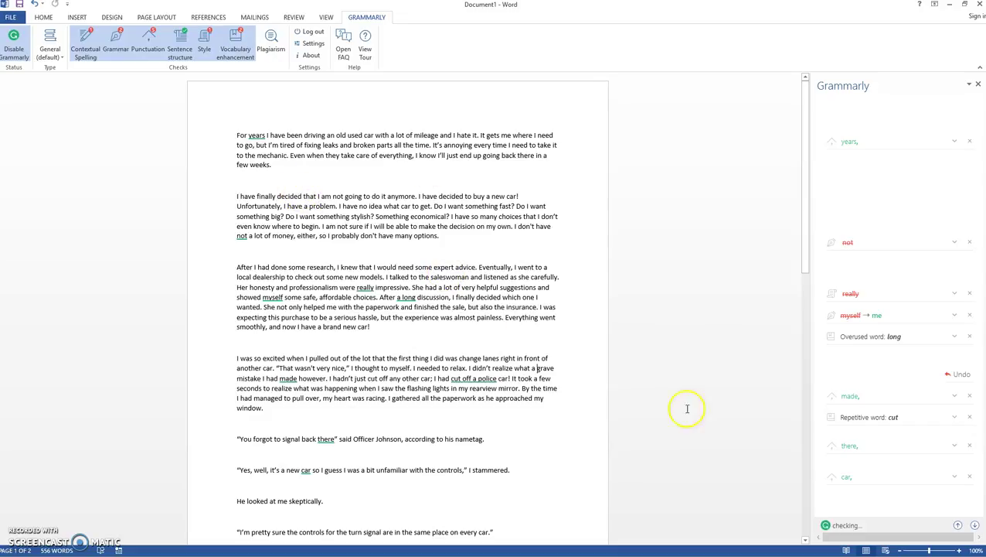
left_click(47, 19)
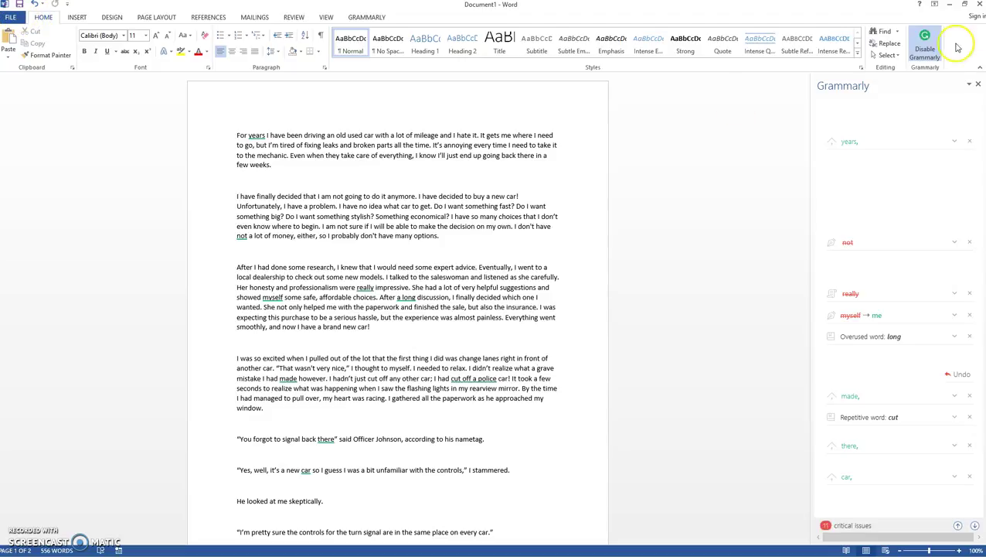
left_click(924, 45)
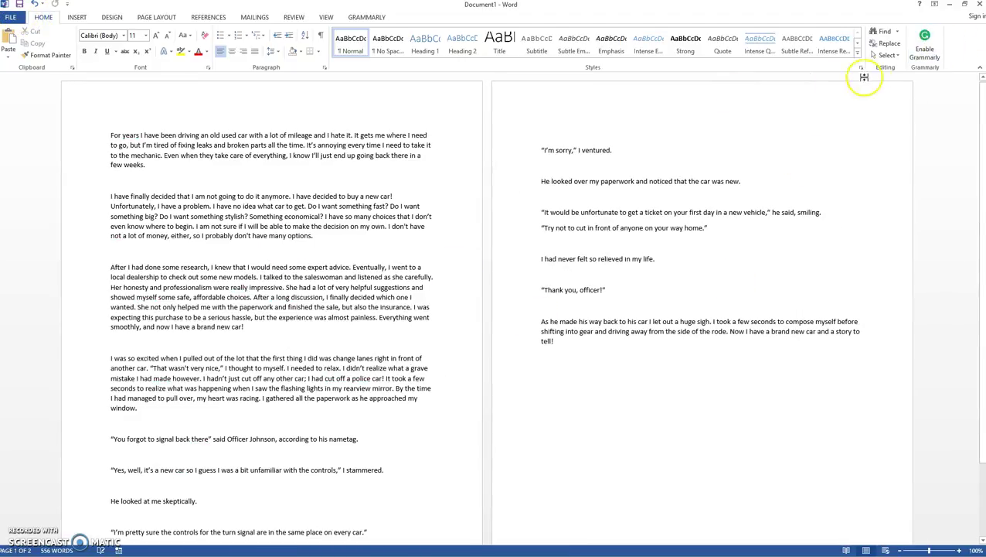